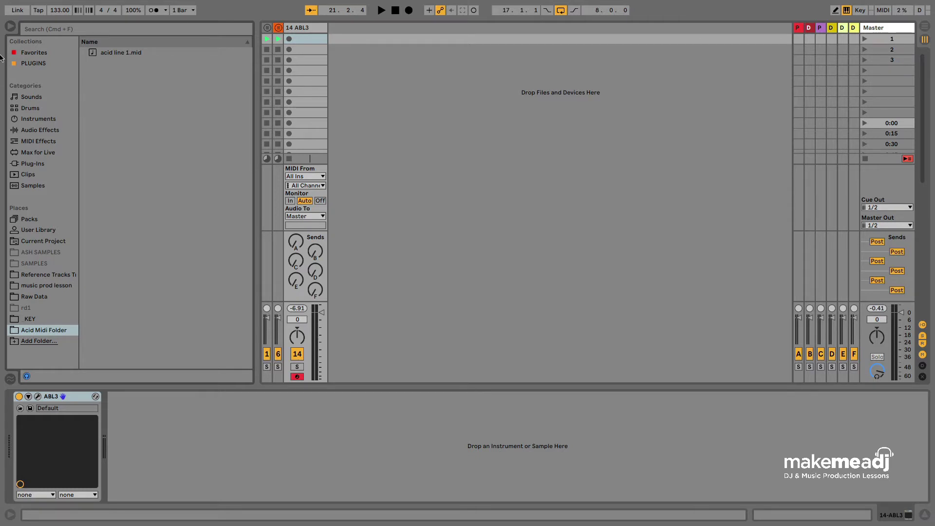
# Step: Hide the browser, open track 14's ABL3 synth window, and show its pattern options menu
pyautogui.click(10, 27)
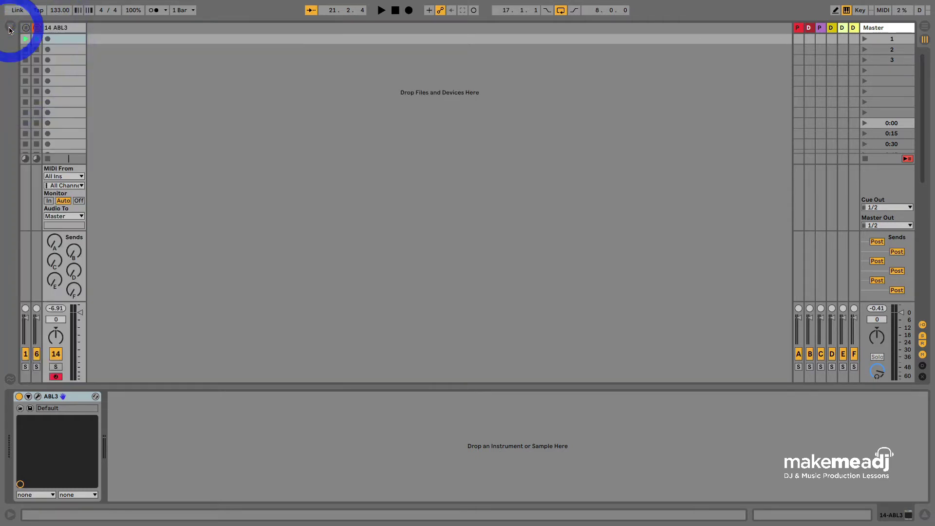
pyautogui.click(67, 28)
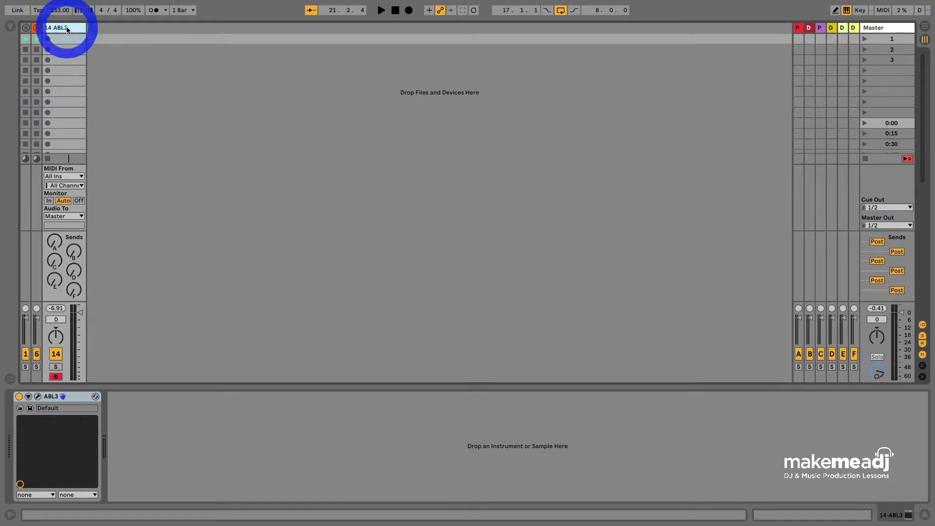
pyautogui.click(38, 400)
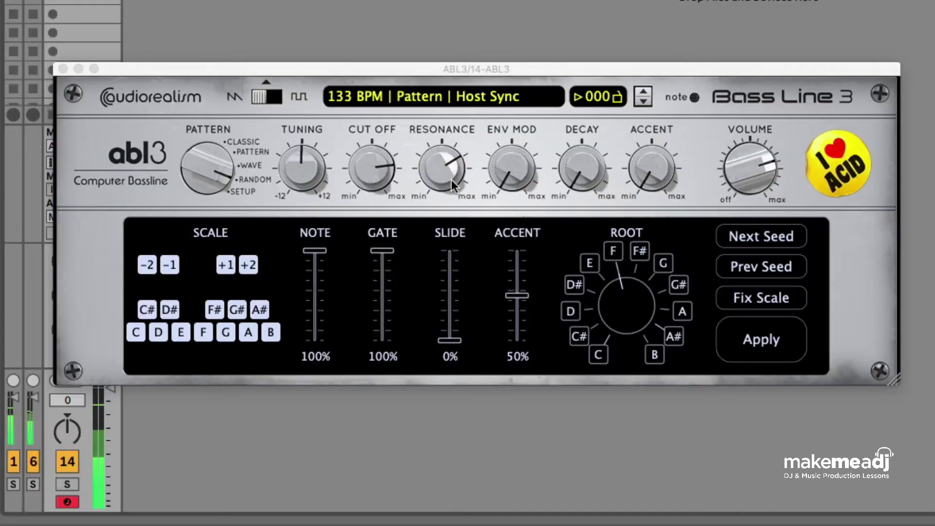
pyautogui.click(350, 96)
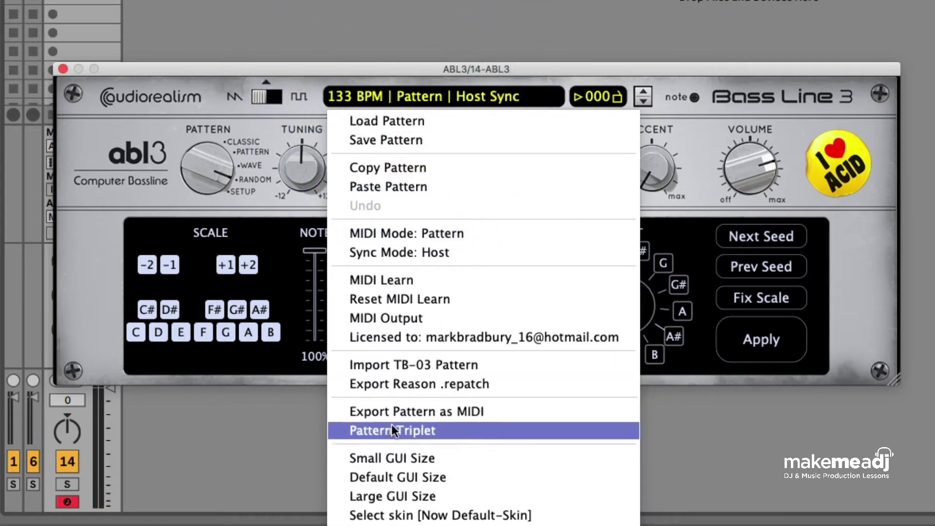
# Step: Export the ABL3 pattern as MIDI to Desktop/Acid Midi Folder as 'acid 101'
pyautogui.click(391, 413)
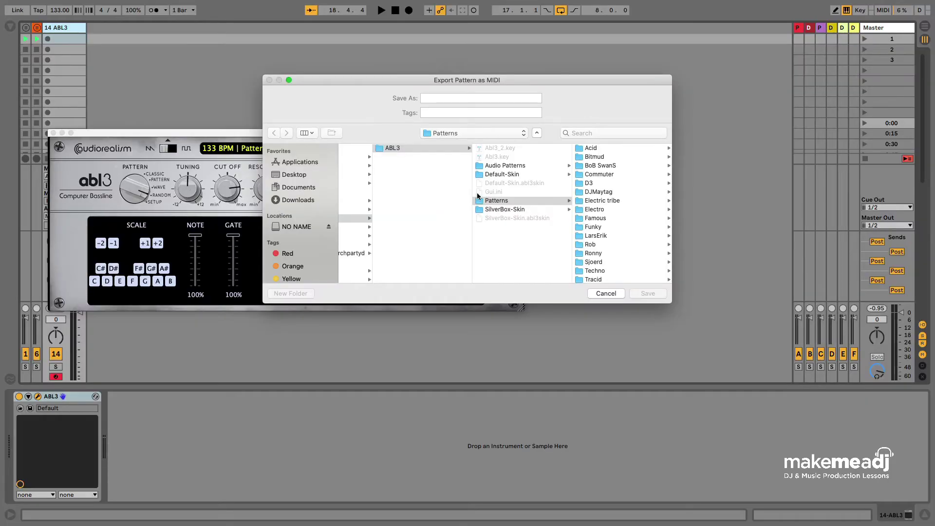
pyautogui.click(292, 177)
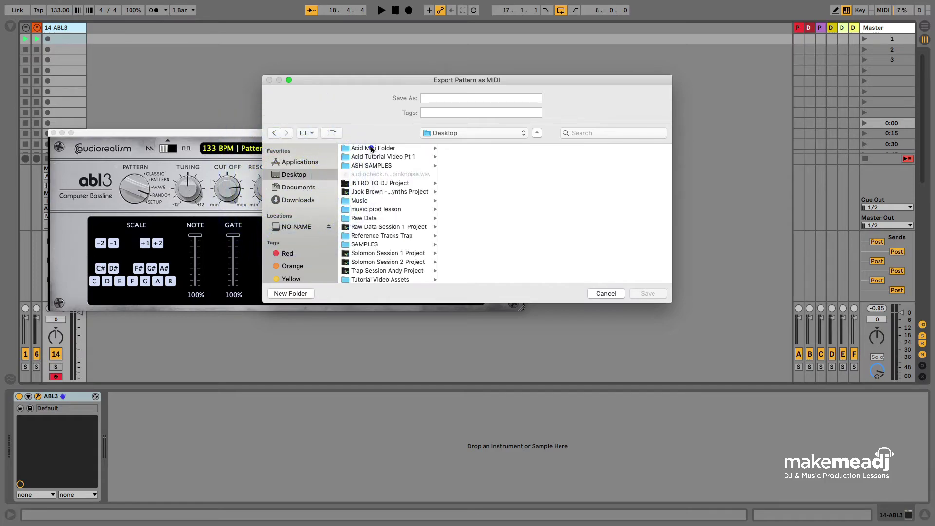
pyautogui.click(369, 147)
pyautogui.click(457, 98)
pyautogui.write('acid 101')
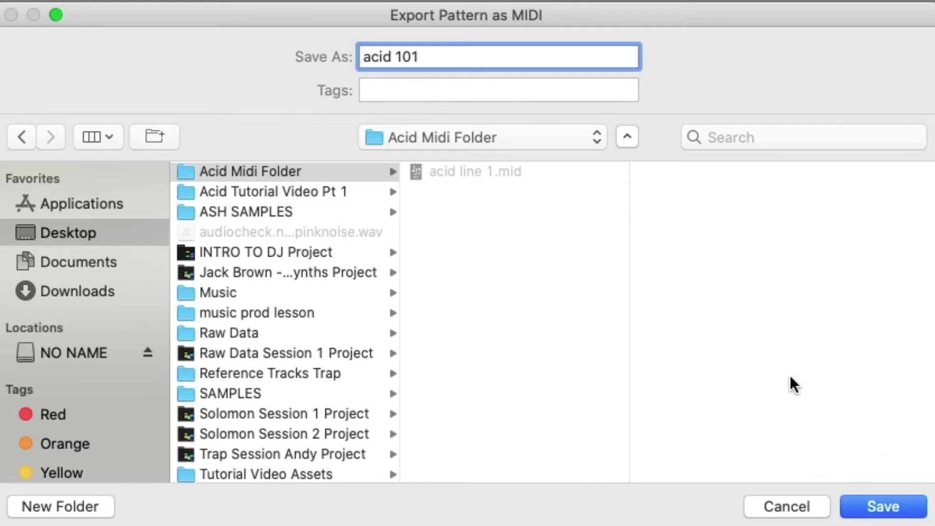
pyautogui.click(873, 501)
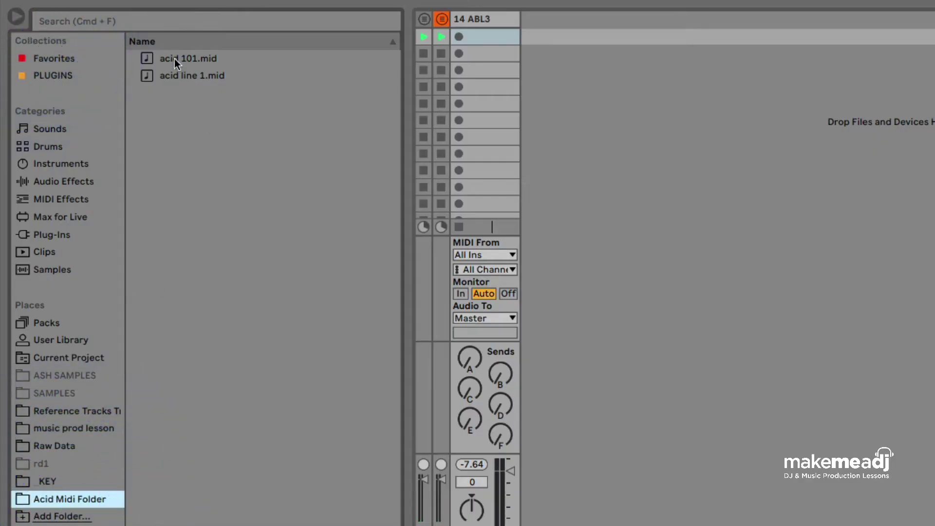
# Step: Drop acid 101.mid from the browser into track 14's first clip slot
pyautogui.click(176, 59)
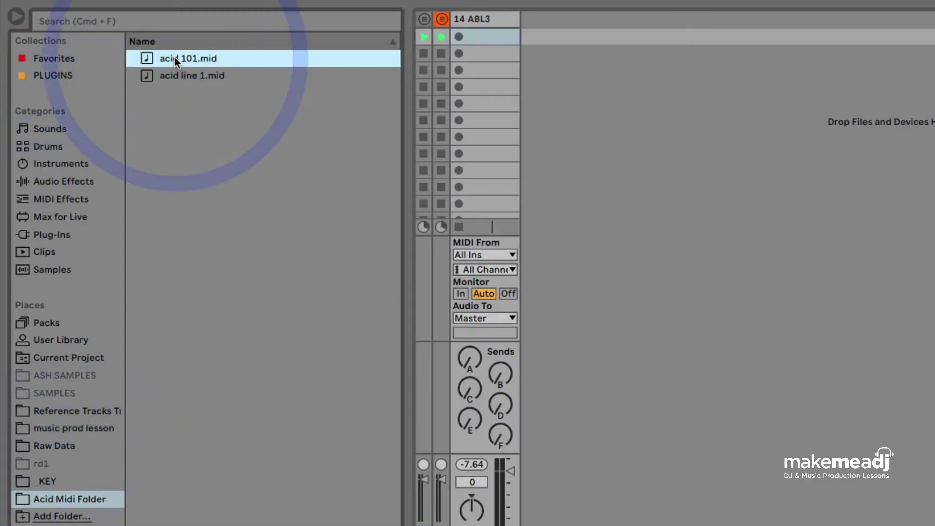
pyautogui.moveTo(176, 57); pyautogui.dragTo(471, 36)
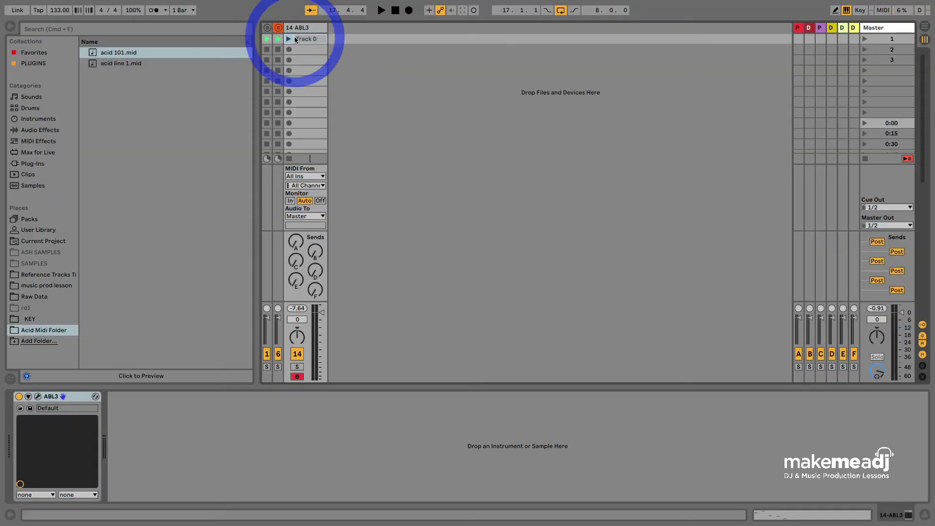
pyautogui.click(304, 39)
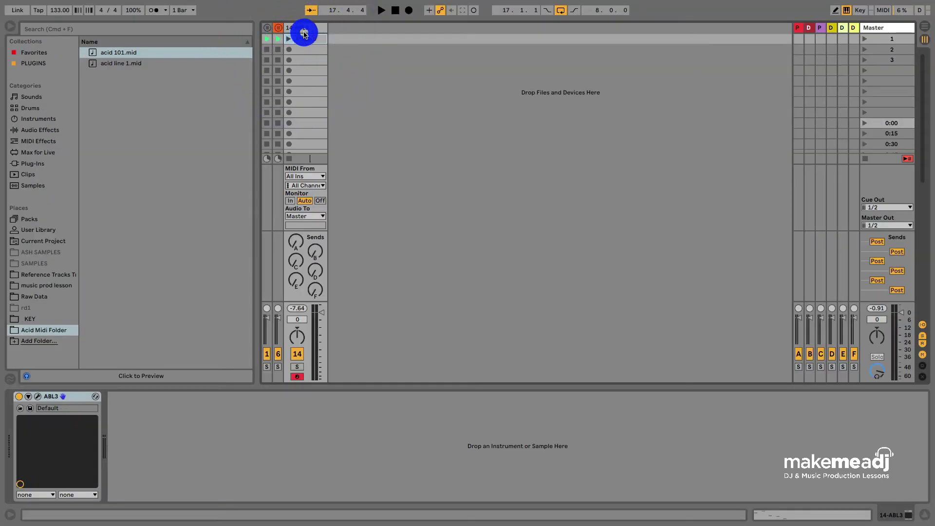
# Step: Enable Note Mode in ABL3 Setup, launch the Track 0 clip, and open its piano roll
pyautogui.click(149, 142)
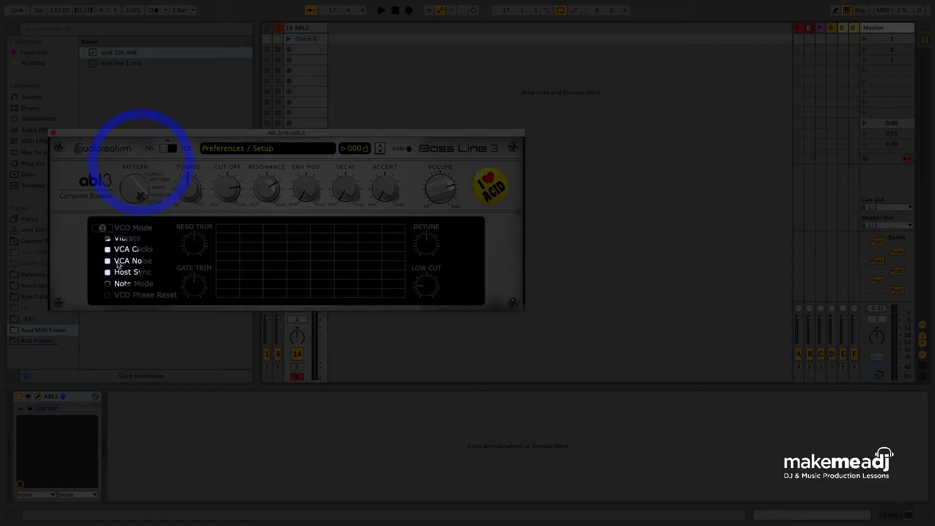
pyautogui.click(108, 284)
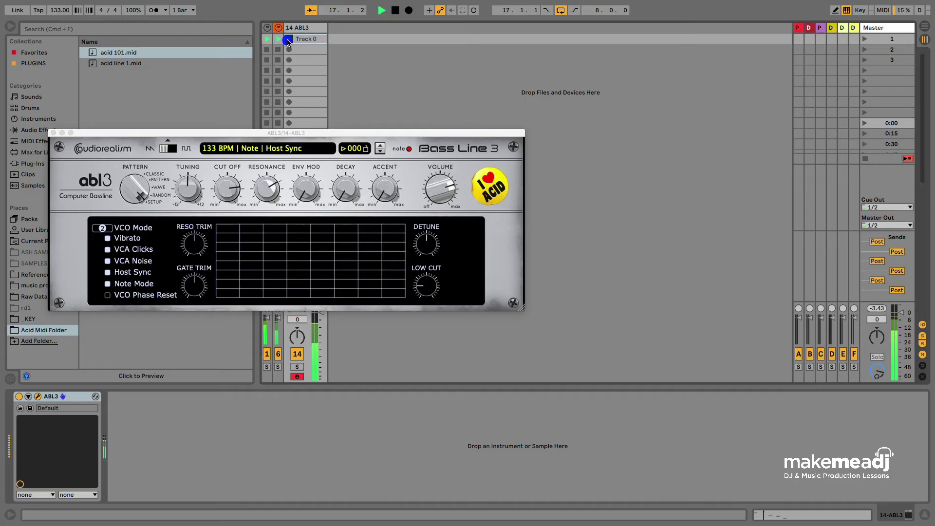
pyautogui.click(288, 39)
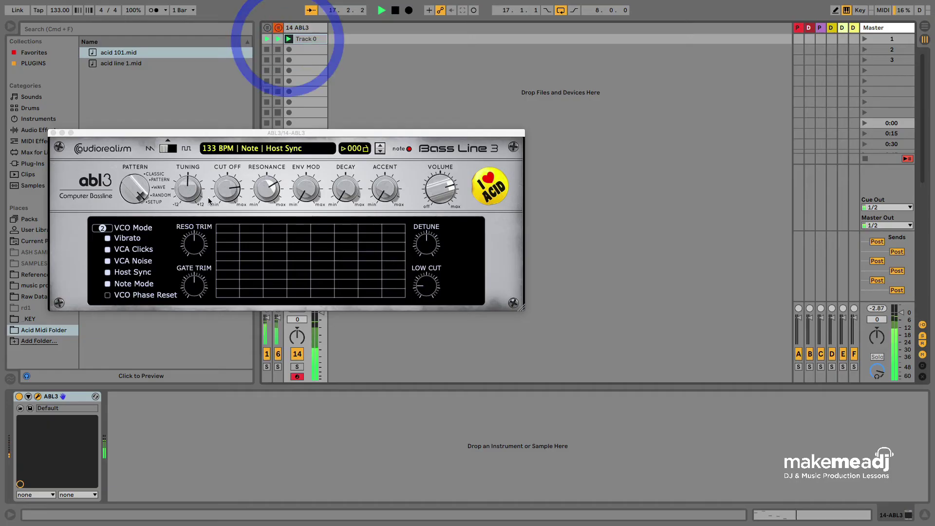
pyautogui.click(298, 39)
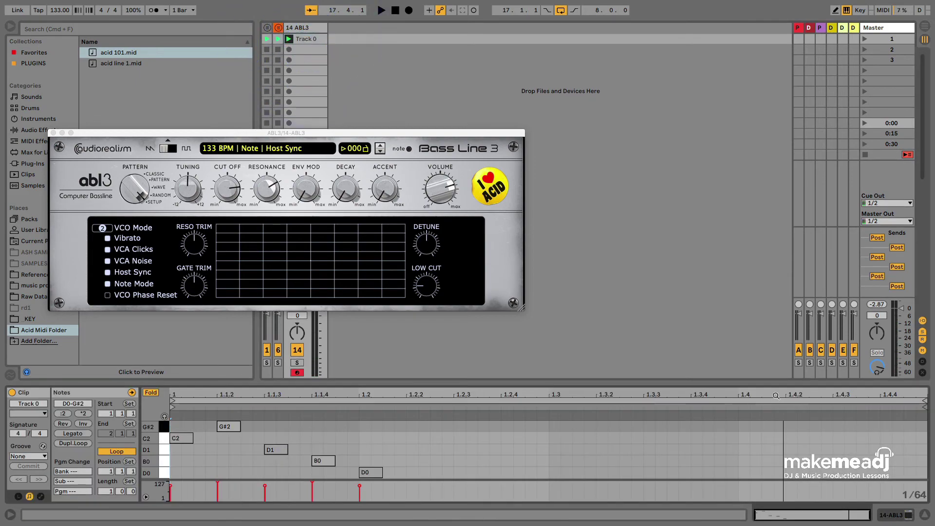
# Step: Use a 1/16 fixed grid, end the loop at 1.2.2, and play with Cut Off at 100%
pyautogui.rightClick(581, 433)
pyautogui.click(668, 364)
pyautogui.moveTo(924, 401); pyautogui.dragTo(406, 415)
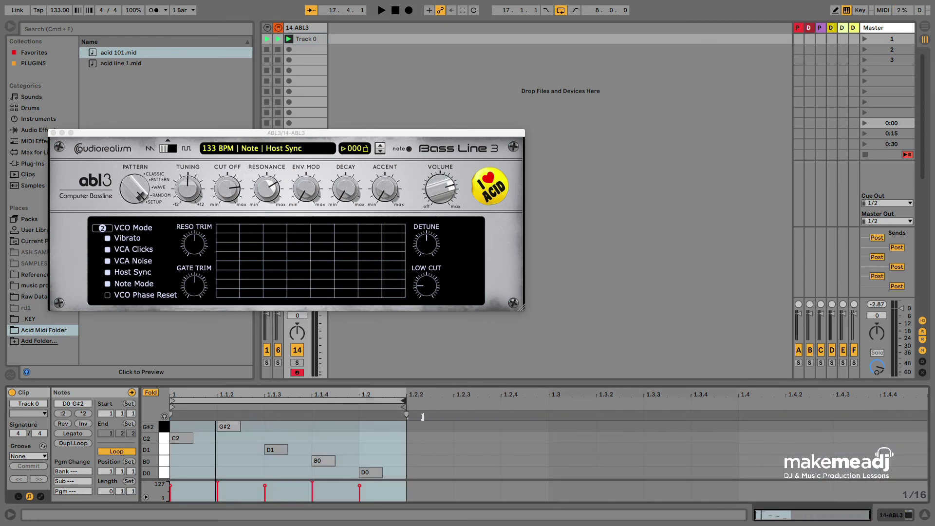
pyautogui.click(331, 399)
pyautogui.press('space')
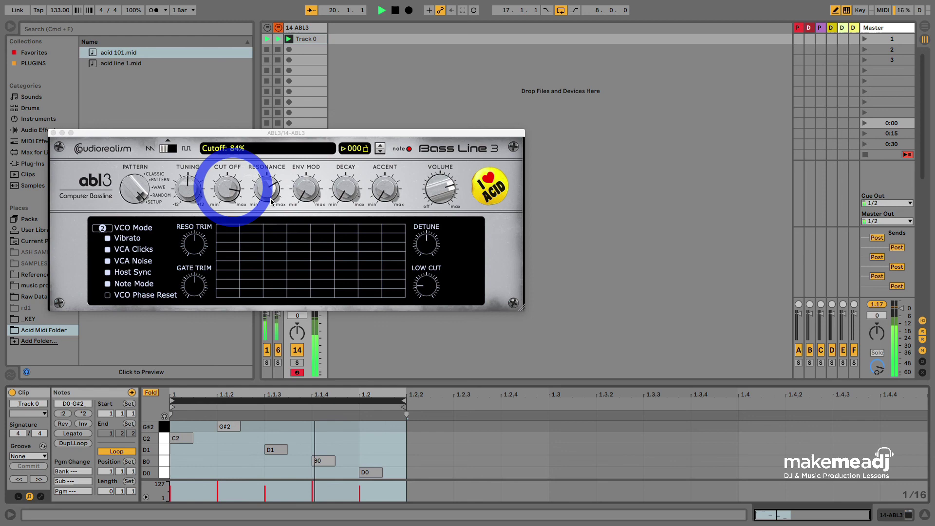
pyautogui.click(232, 188)
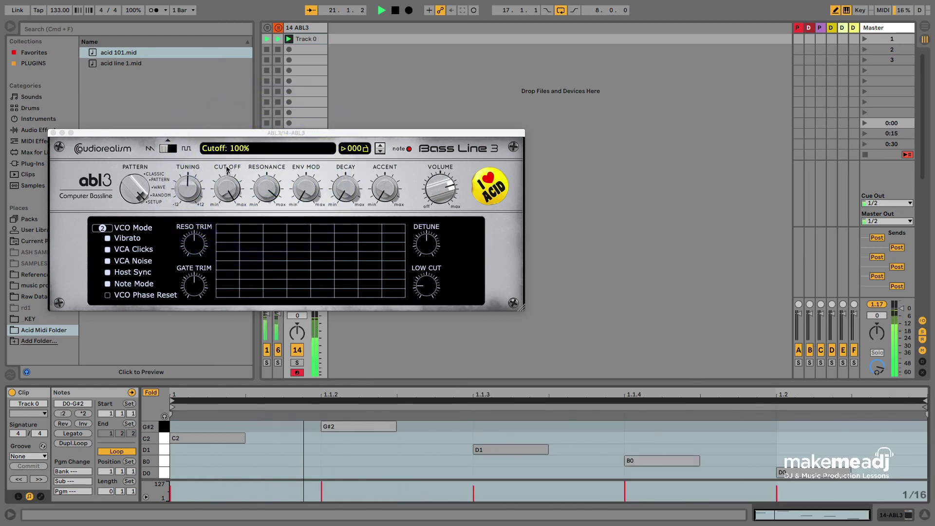